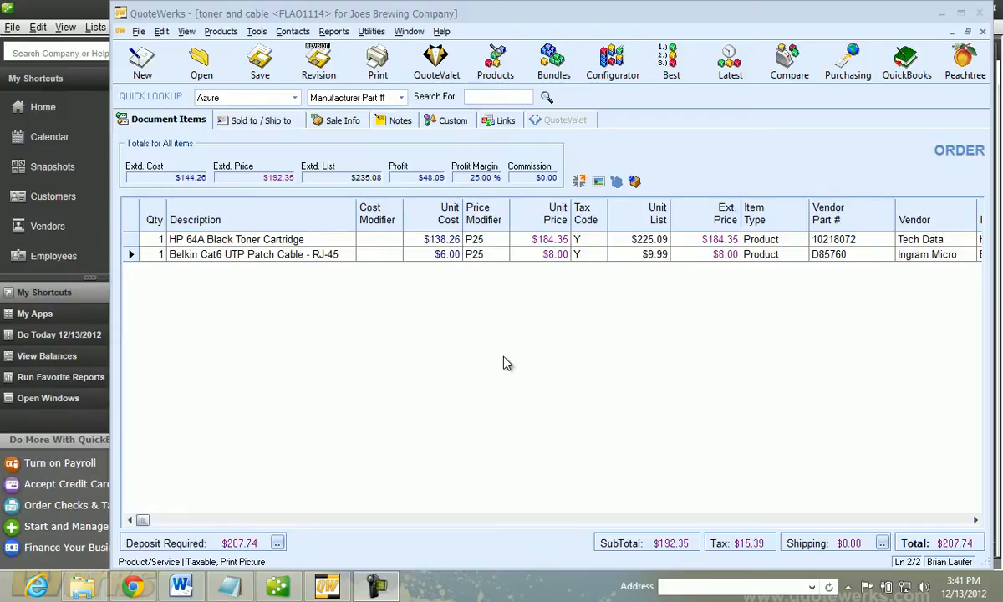
# Open the purchasing window for the current order, agreeing to close all open documents
pyautogui.click(503, 358)
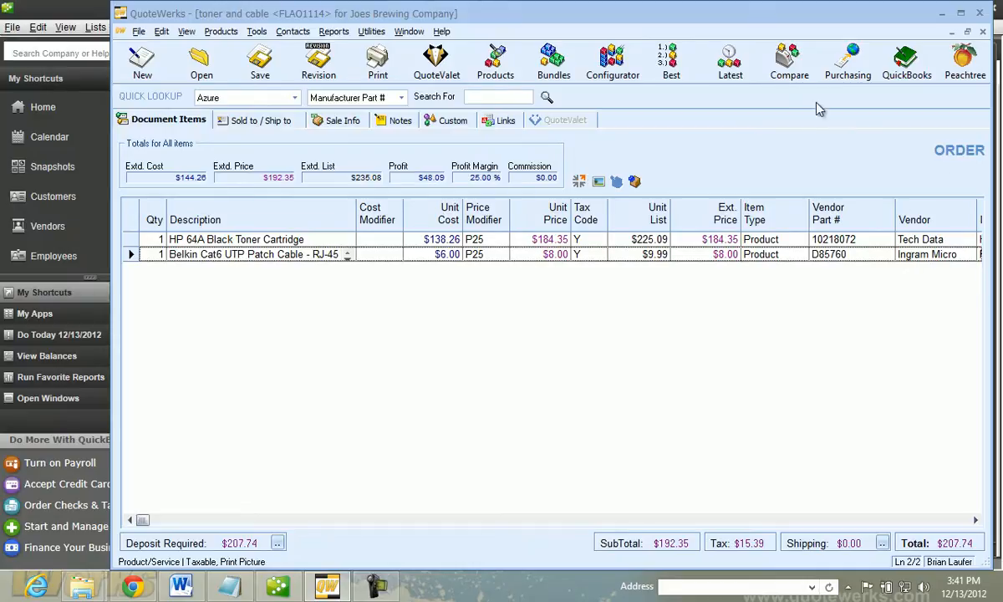
pyautogui.click(842, 75)
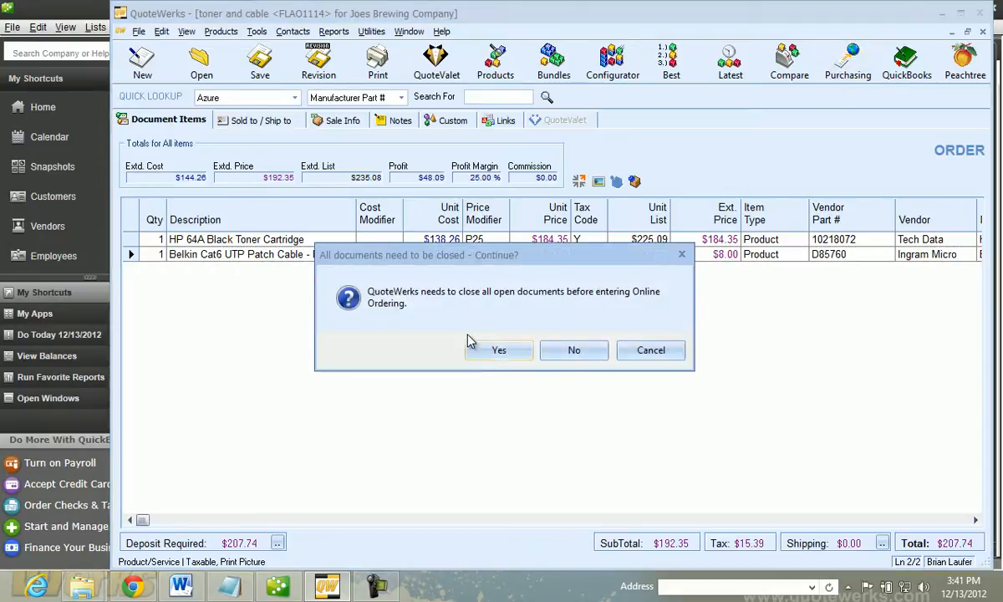
pyautogui.click(492, 356)
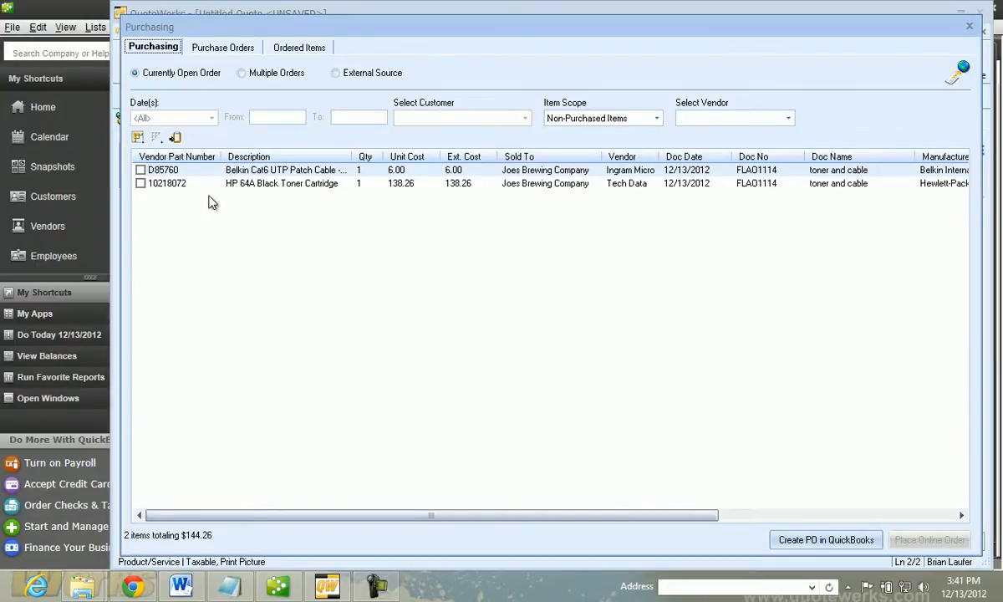
# List the non-purchased items from multiple orders dated this month for the vendor Tech Data
pyautogui.click(253, 74)
pyautogui.click(209, 121)
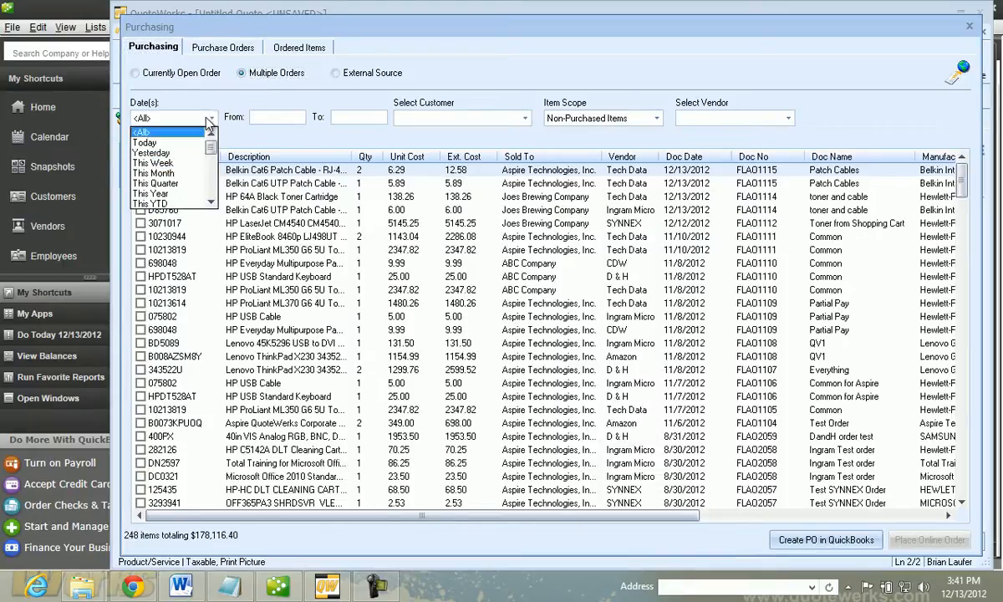
pyautogui.click(172, 173)
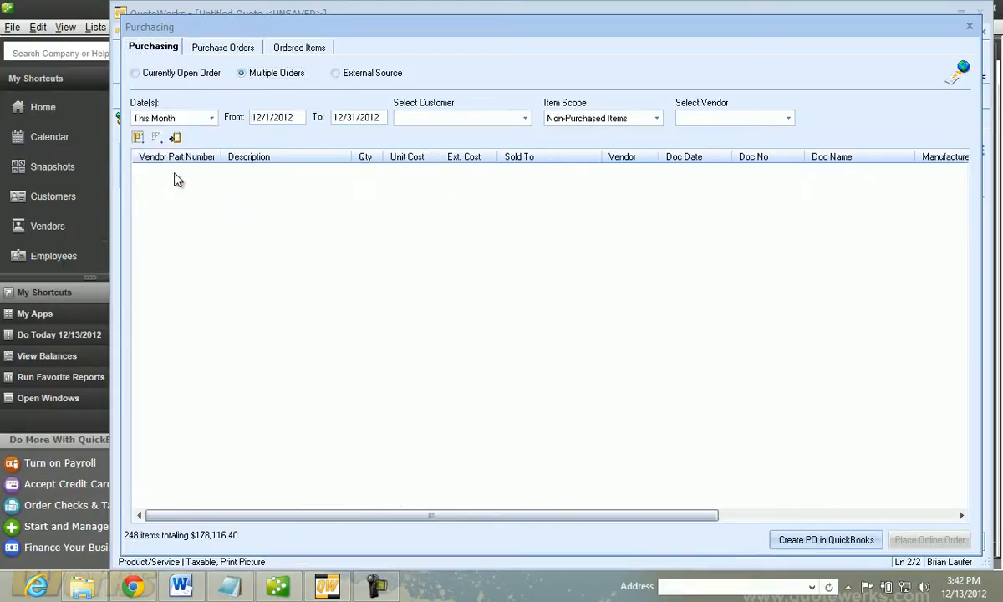
pyautogui.click(736, 118)
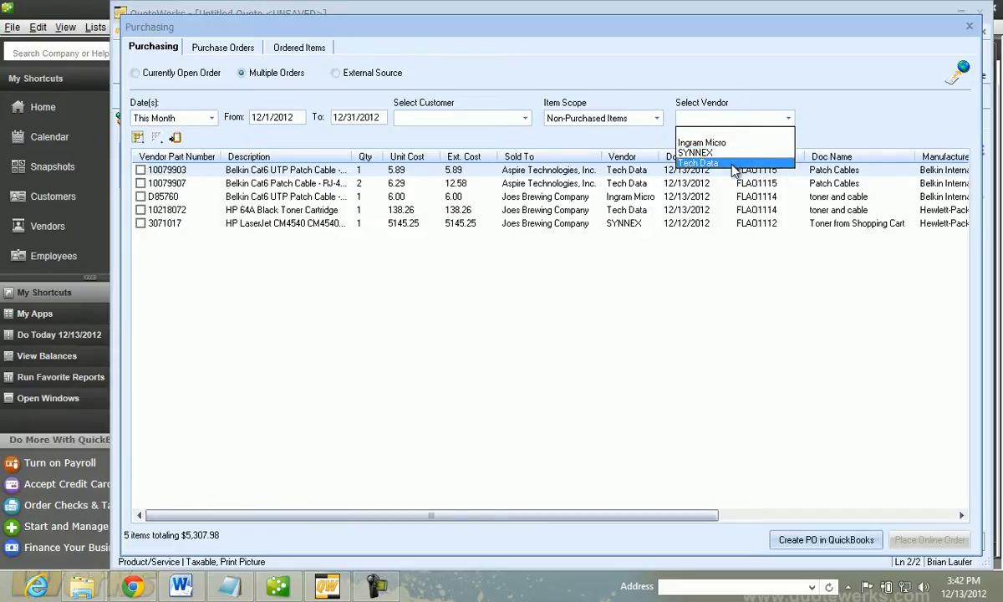
pyautogui.click(733, 163)
# Start an online order for all listed items with the PO description "Patch Cables and Toner" and enter its PO number
pyautogui.click(137, 136)
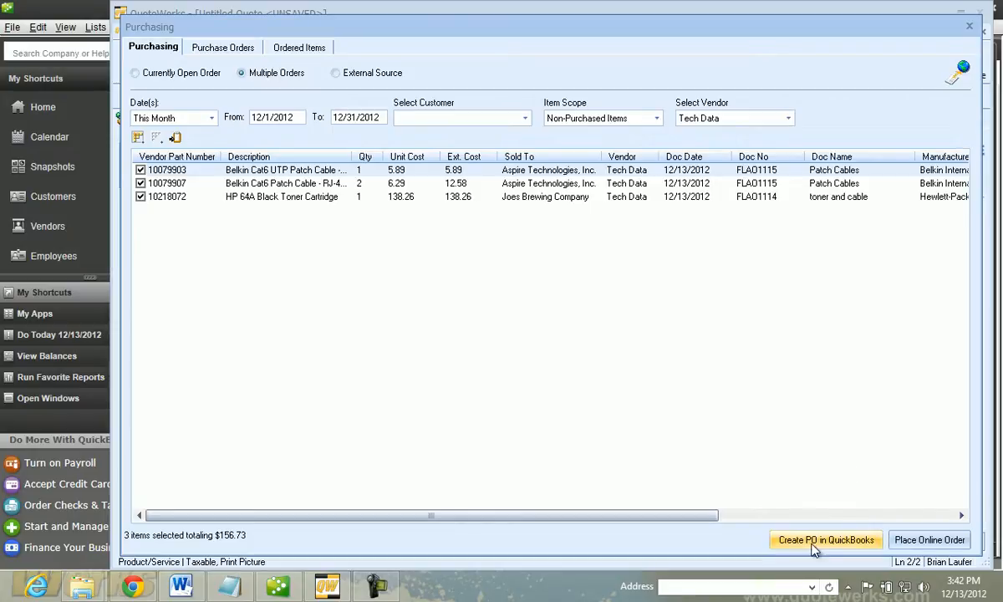
pyautogui.click(916, 540)
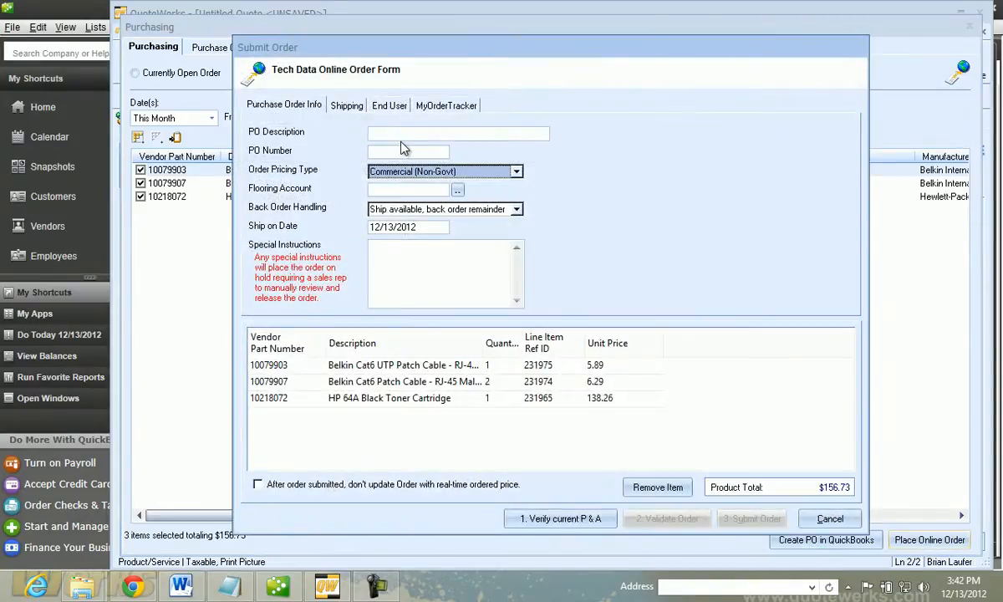
pyautogui.click(400, 135)
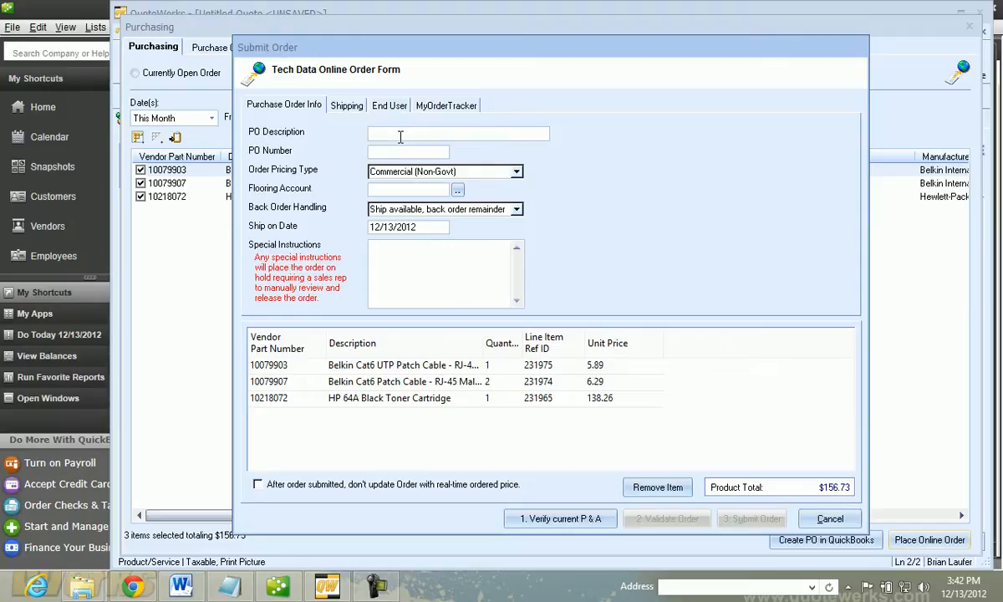
pyautogui.write('Patch Cables and Toner')
pyautogui.click(387, 151)
pyautogui.write('20121213-01')
# Enter the special instructions "Do not order or Bill. This is only a test." on the order form
pyautogui.click(424, 259)
pyautogui.write('Do not ')
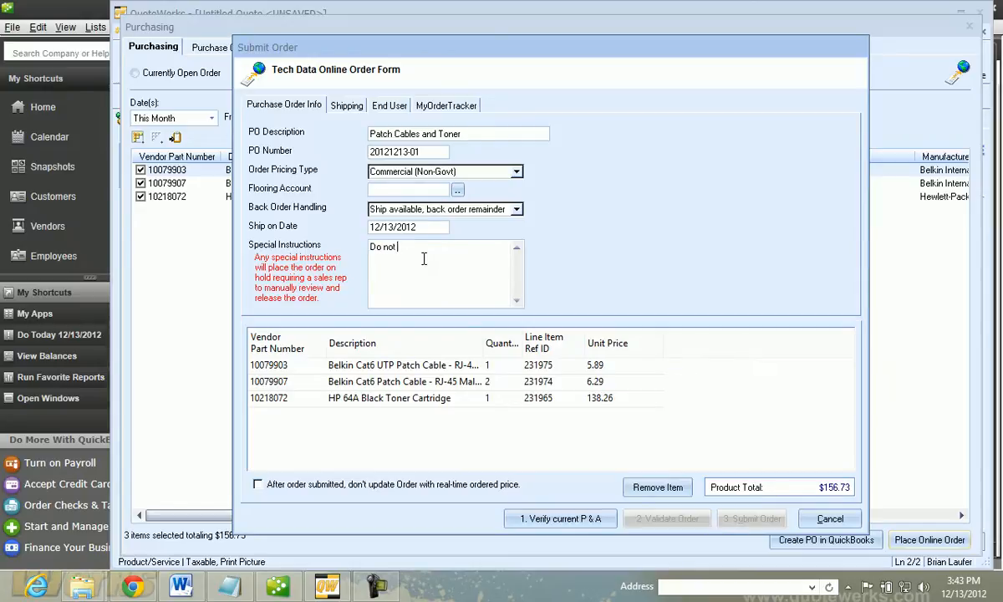
pyautogui.write('order.or Bill. This is only a test.')
# Fill in the order's ship-to details by copying QuoteWerks' own company address
pyautogui.click(347, 106)
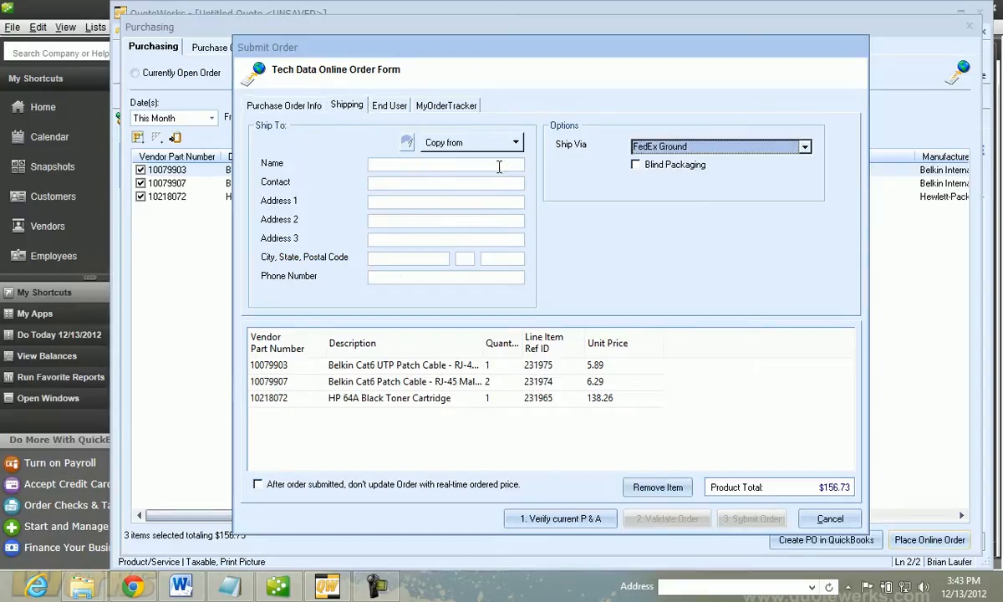
pyautogui.click(511, 143)
pyautogui.click(415, 215)
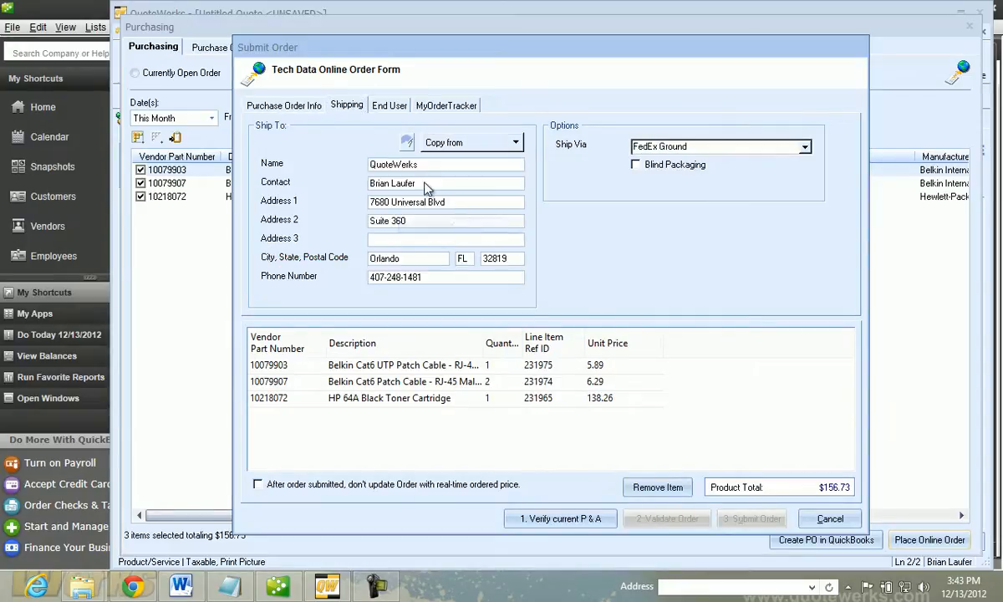
# Look at the end user details and enable the order confirmation notification for the reseller e-mail
pyautogui.click(389, 105)
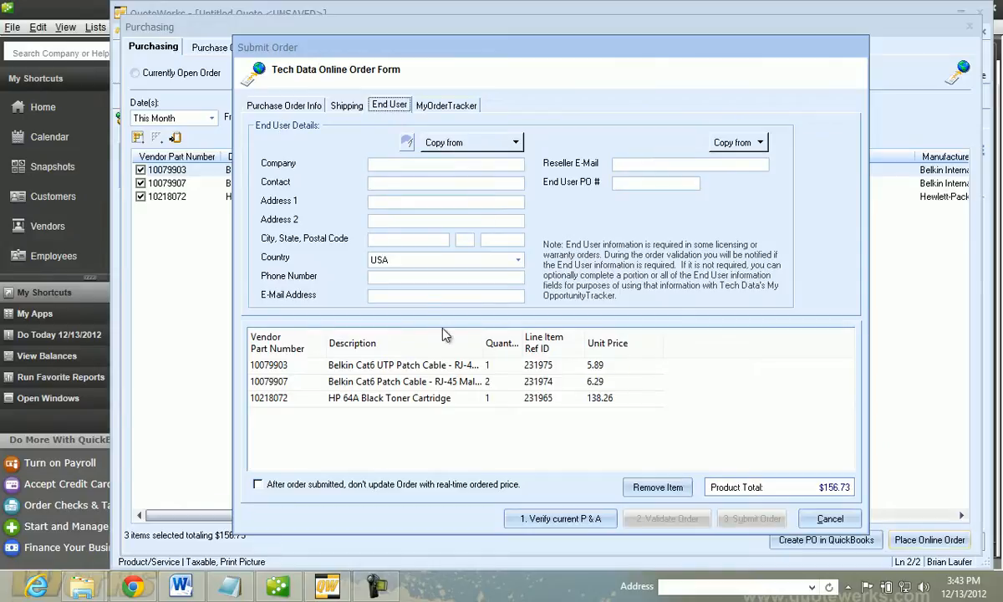
pyautogui.click(430, 109)
pyautogui.click(267, 190)
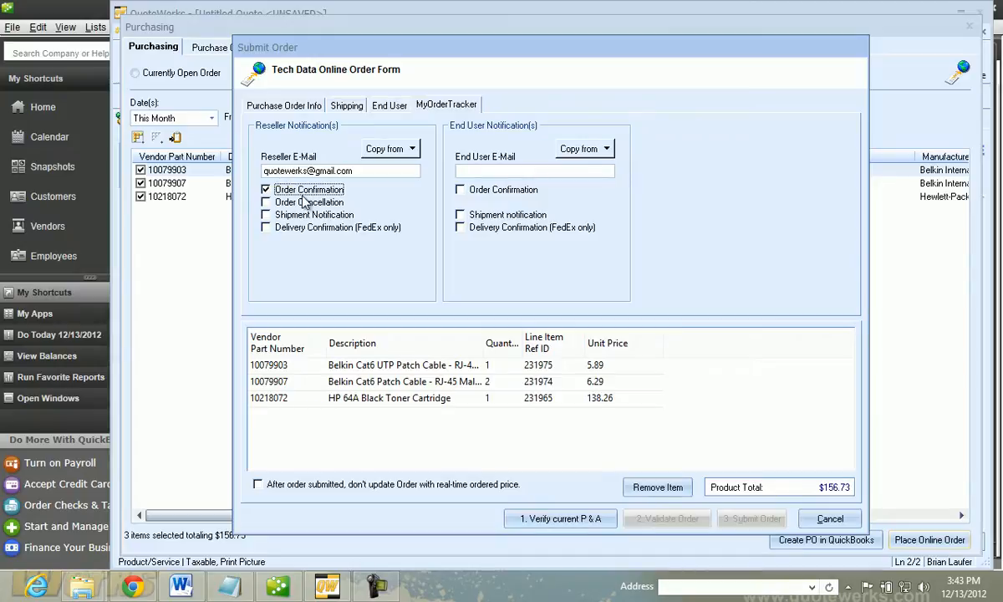
# Verify the current pricing and availability of the order items and validate the order
pyautogui.click(272, 103)
pyautogui.click(558, 519)
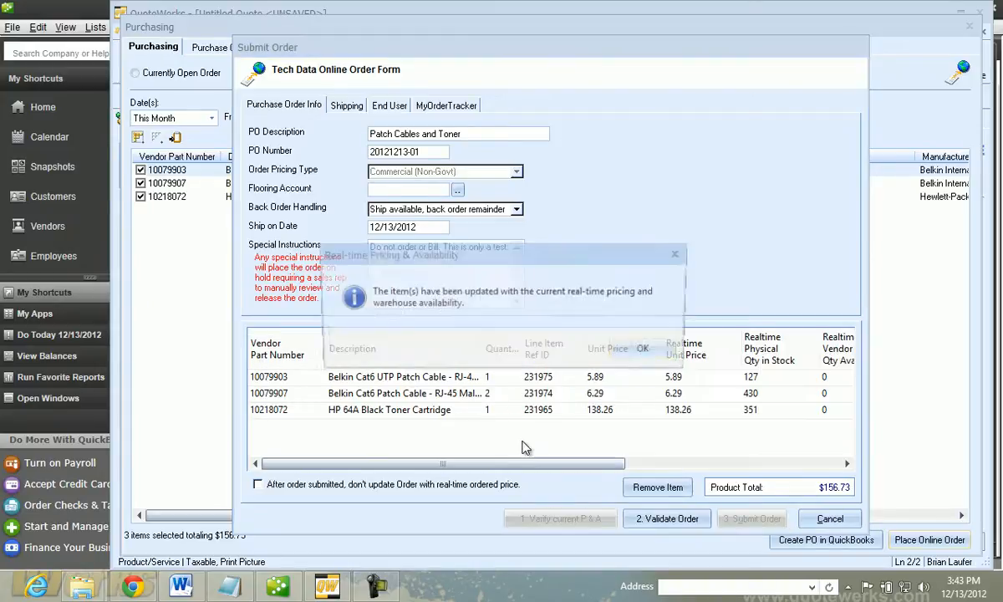
pyautogui.click(633, 365)
pyautogui.moveTo(585, 463)
pyautogui.mouseDown()
pyautogui.moveTo(753, 466)
pyautogui.moveTo(581, 467)
pyautogui.mouseUp()
pyautogui.click(659, 520)
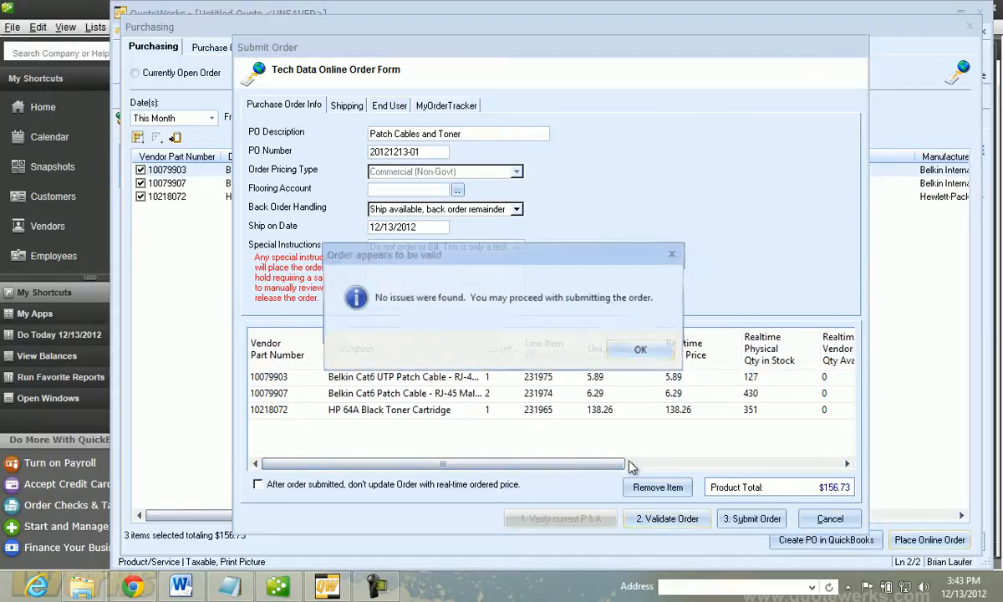
pyautogui.click(632, 361)
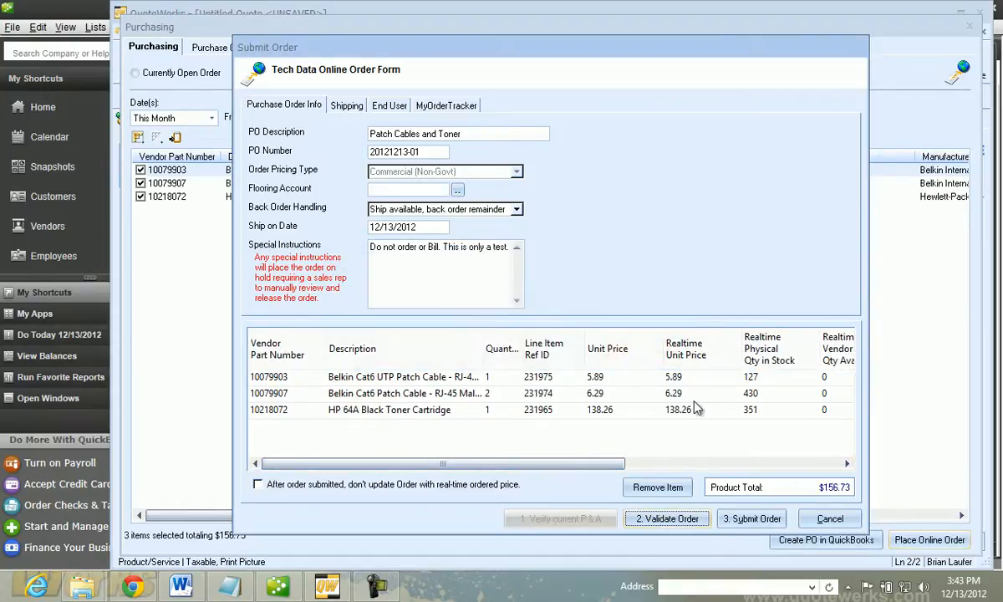
# Submit the validated order to Tech Data and close the order form
pyautogui.click(744, 520)
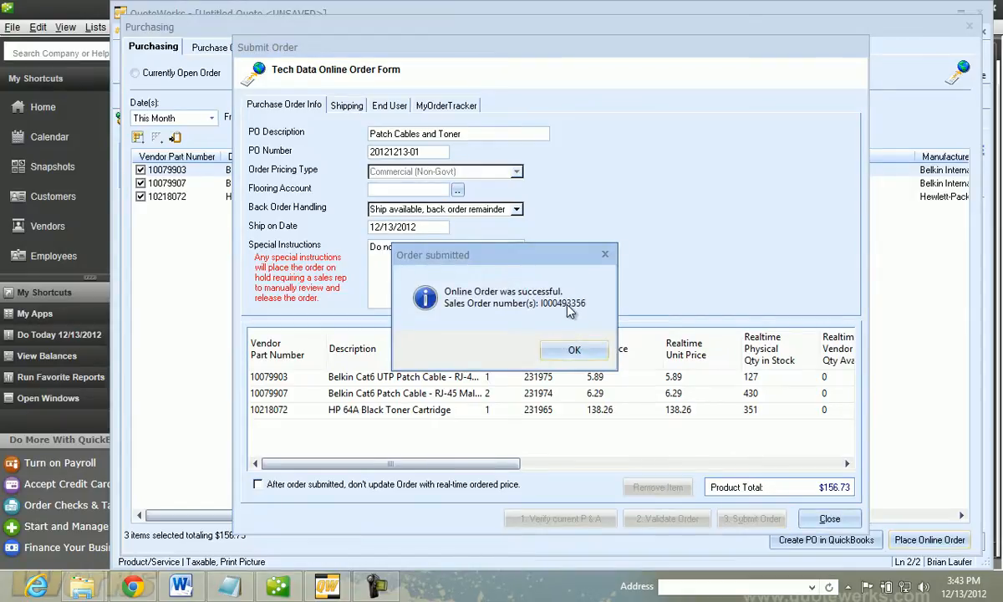
pyautogui.click(574, 350)
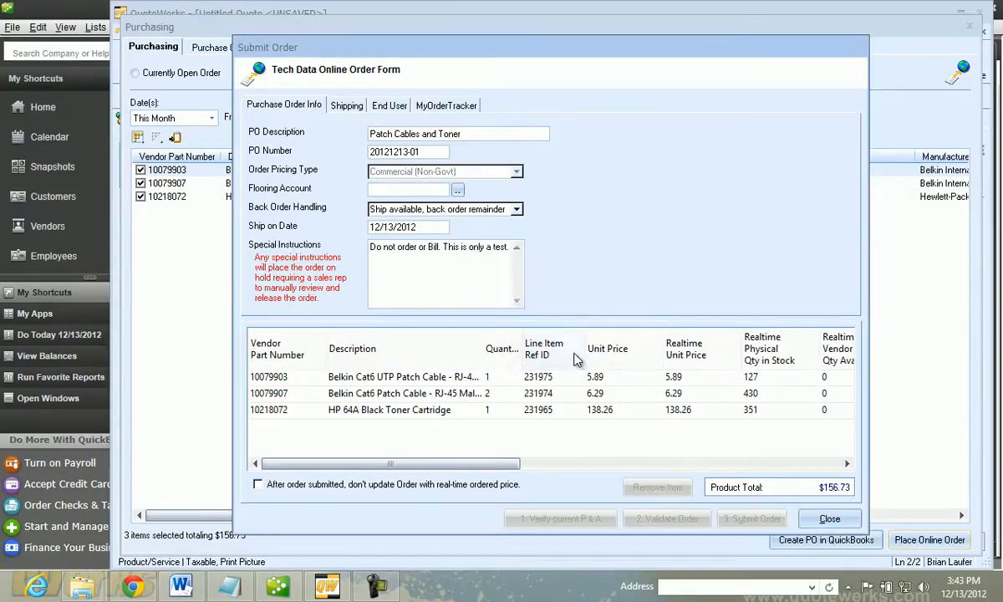
pyautogui.click(830, 519)
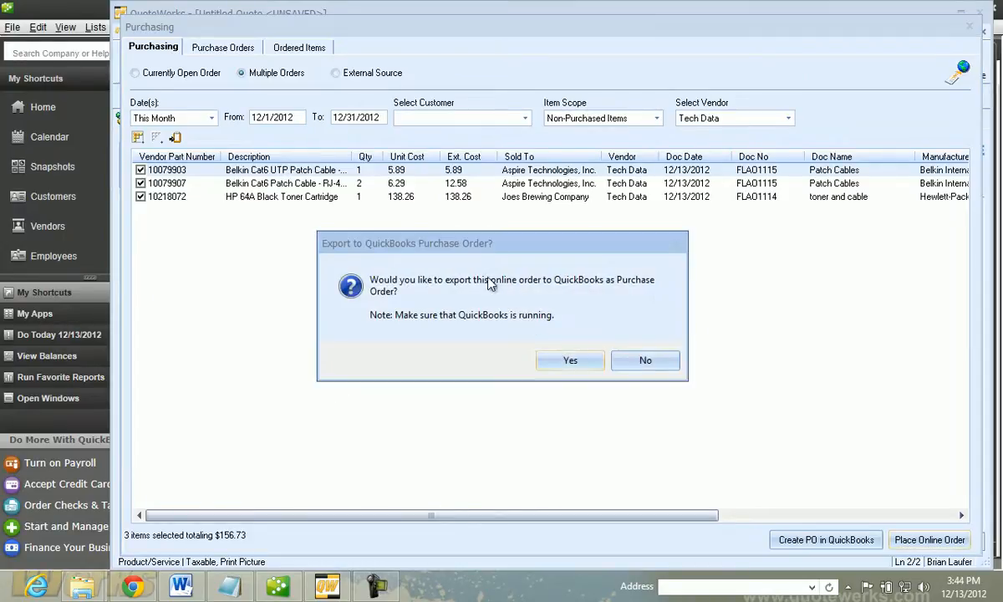
# Export the online order to QuickBooks as a purchase order, creating the missing non-inventory items under the Sales - Support and Maintenance (Income) account
pyautogui.click(574, 361)
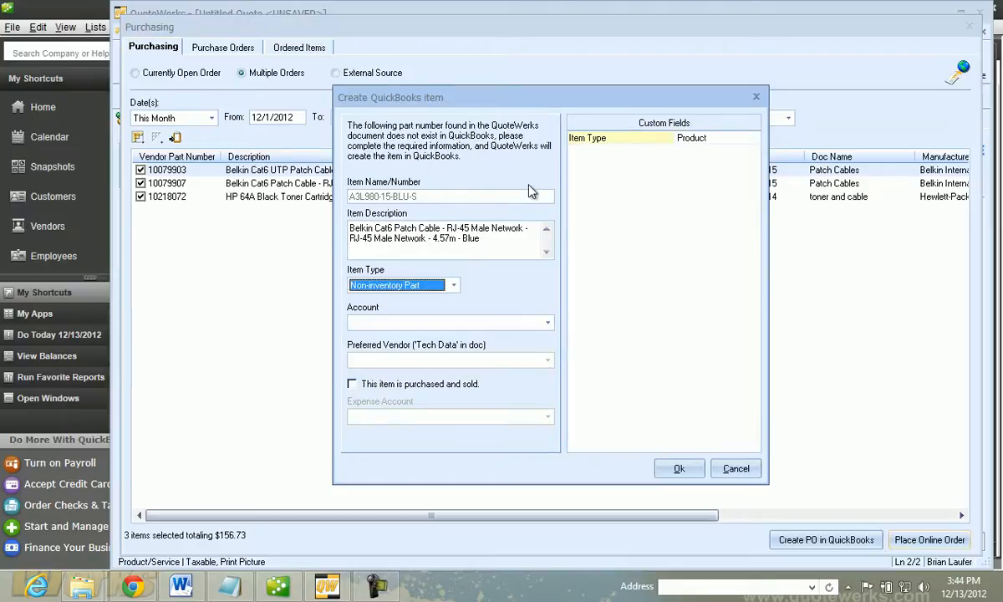
pyautogui.click(547, 323)
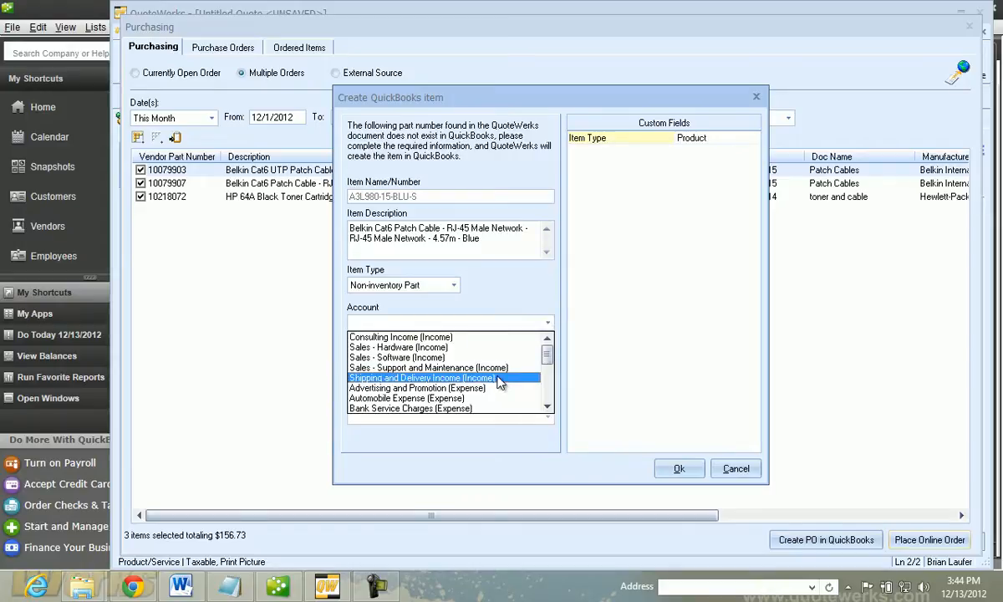
pyautogui.click(430, 368)
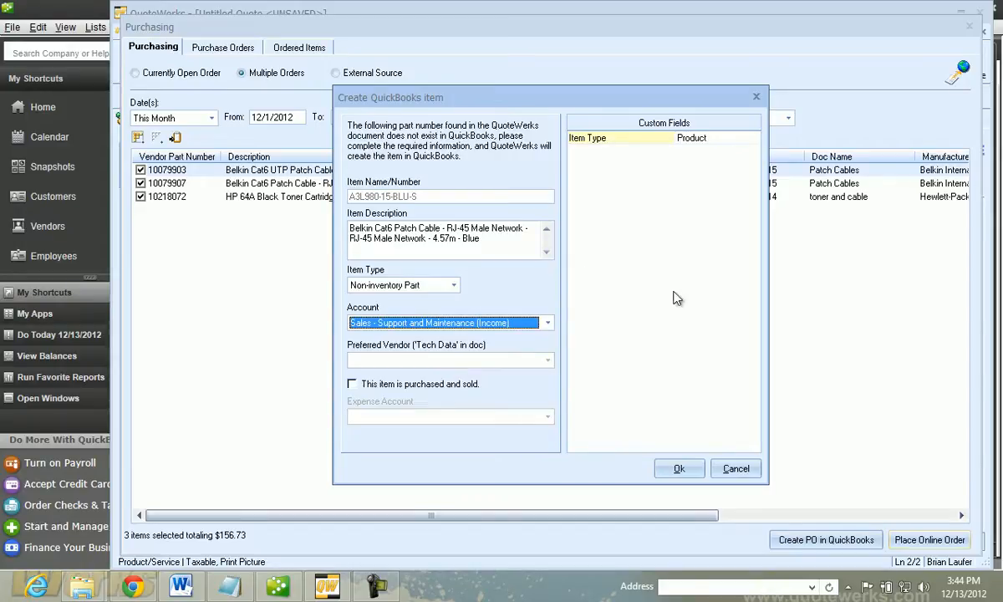
pyautogui.click(679, 467)
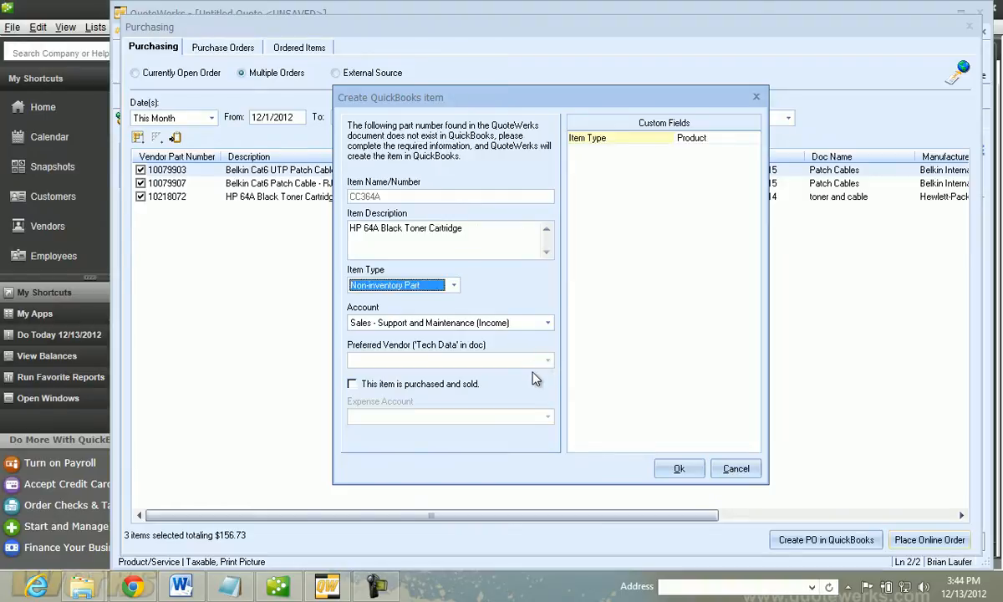
pyautogui.click(679, 468)
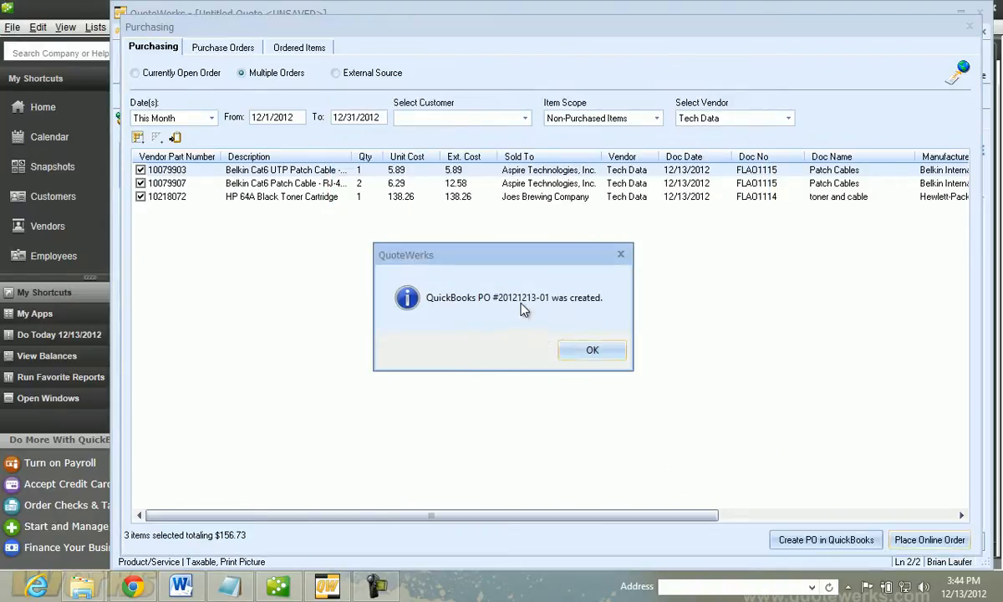
pyautogui.click(593, 352)
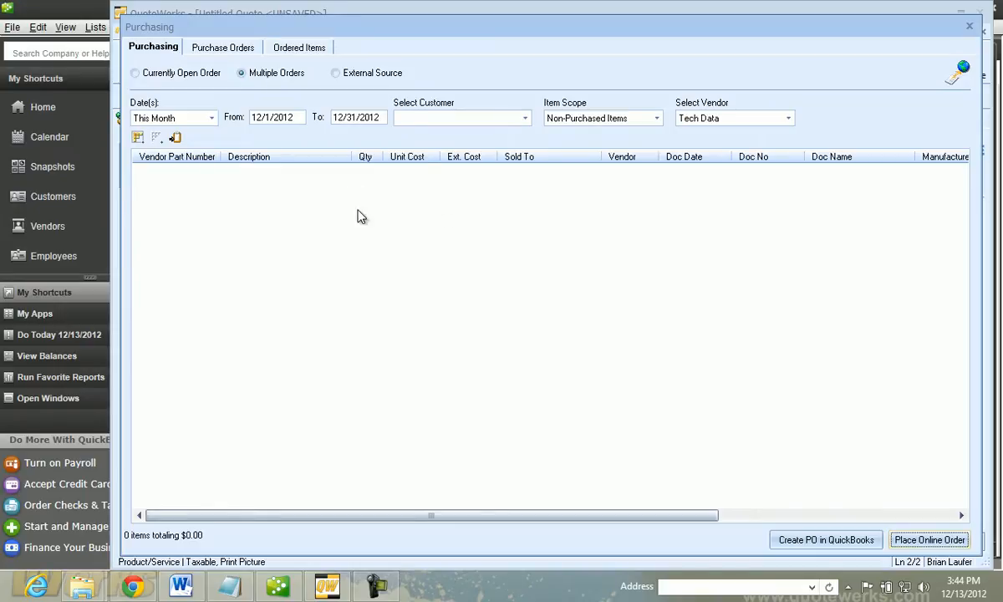
# Switch to QuickBooks, open the newly exported purchase order from Tech Data's transactions and review its line items
pyautogui.click(71, 9)
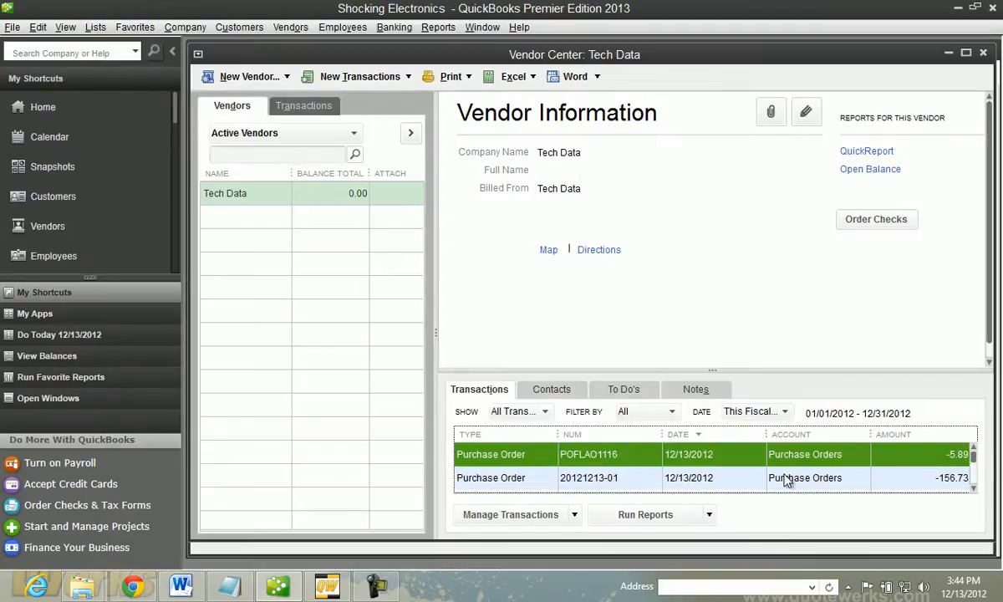
pyautogui.click(573, 483)
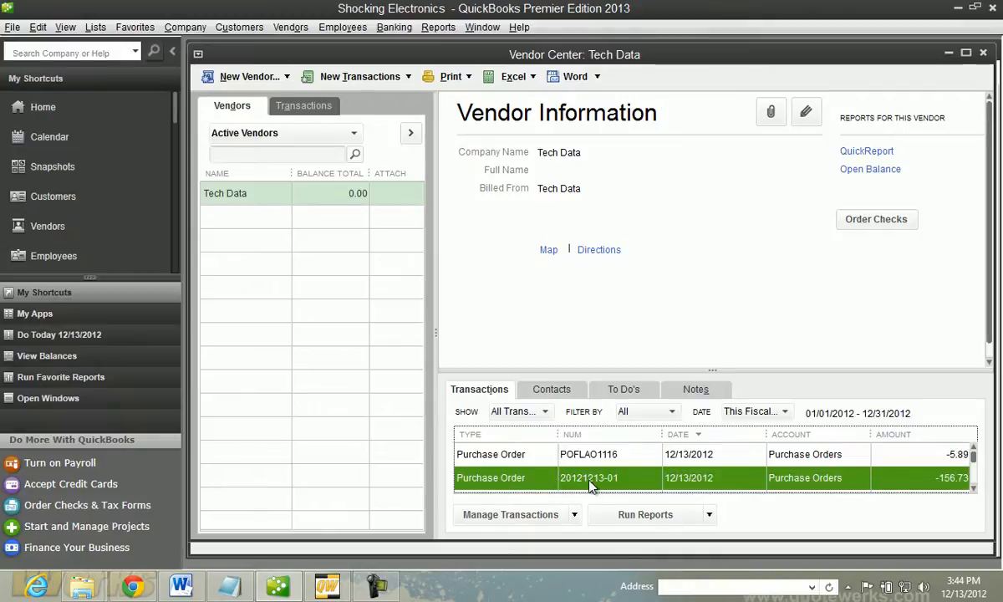
pyautogui.doubleClick(588, 479)
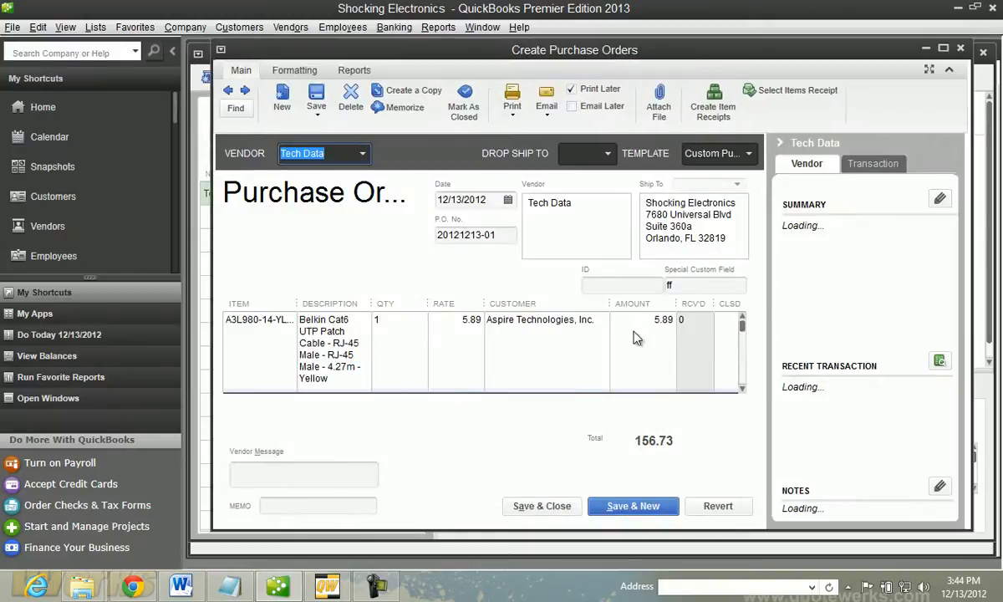
pyautogui.doubleClick(886, 49)
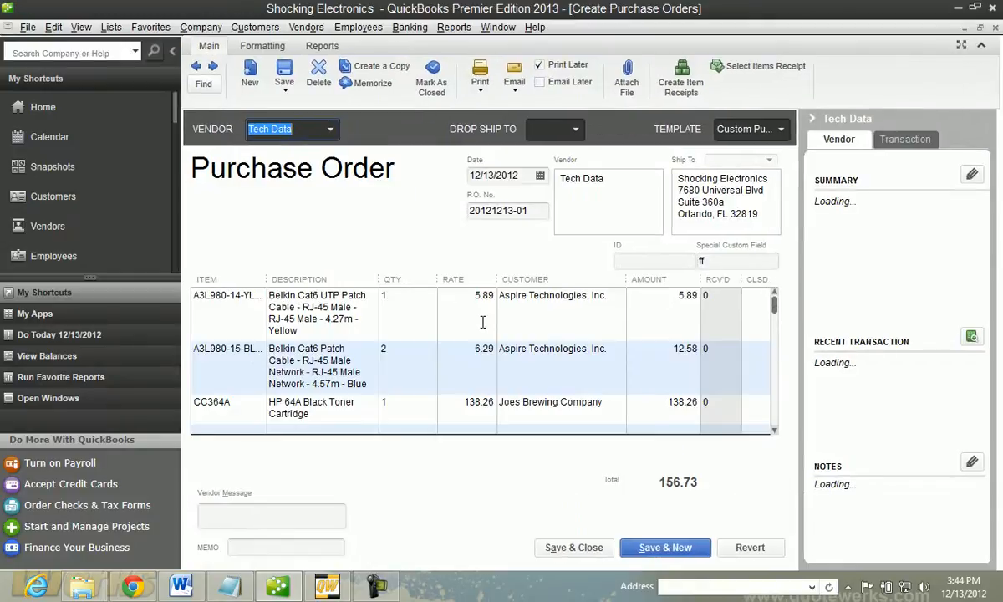
pyautogui.click(776, 431)
pyautogui.moveTo(776, 394); pyautogui.dragTo(773, 316)
# Return to QuoteWerks and request updated order status for the "Patch Cables and Toner" purchase order
pyautogui.click(327, 586)
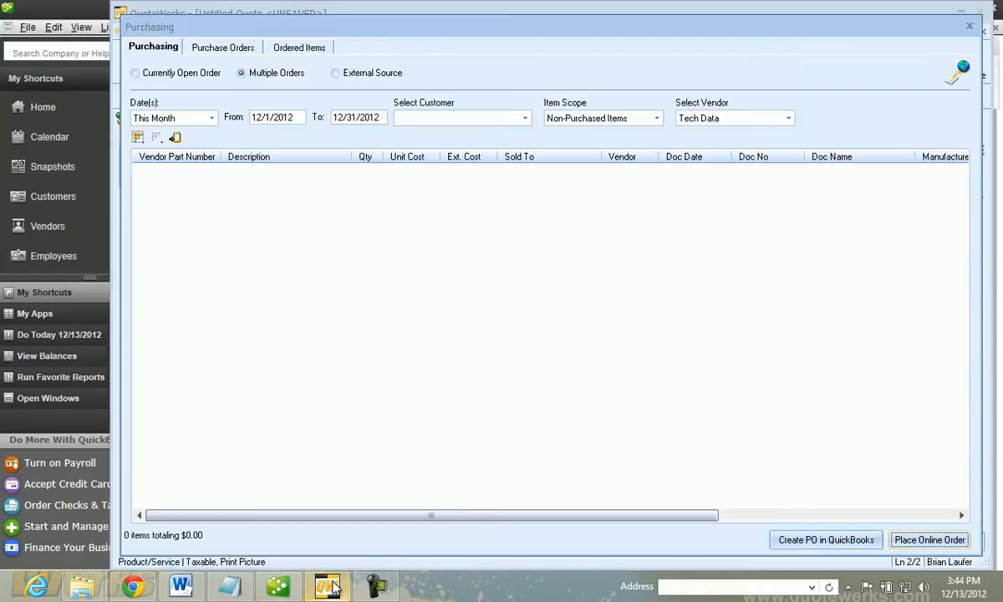
pyautogui.click(215, 49)
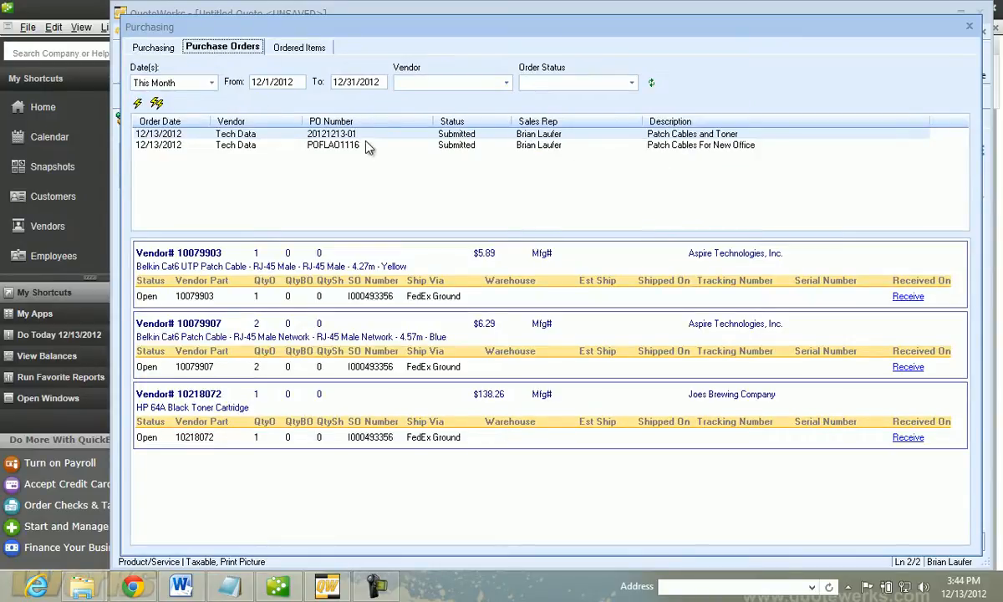
pyautogui.click(331, 134)
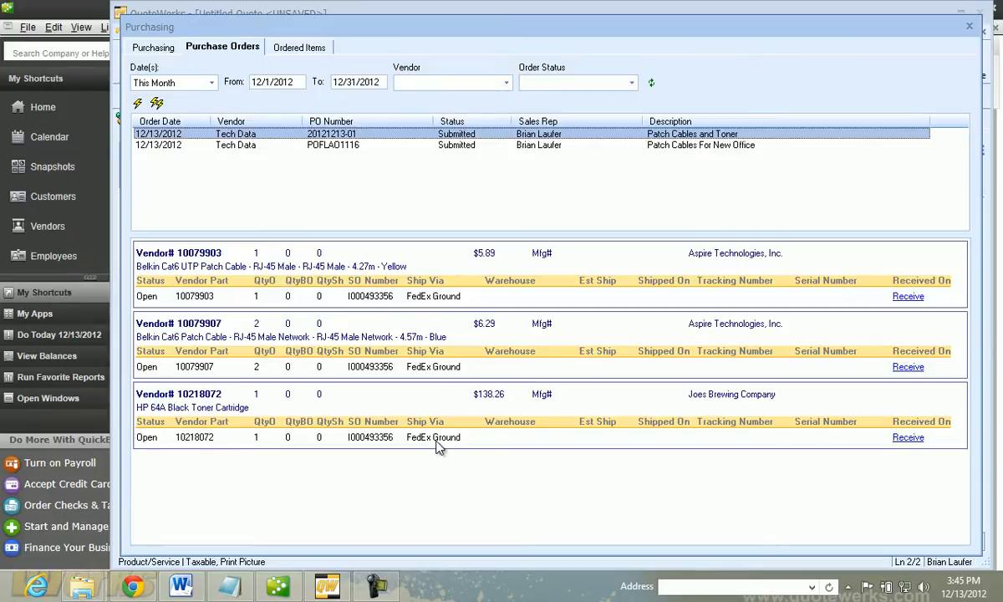
pyautogui.click(138, 104)
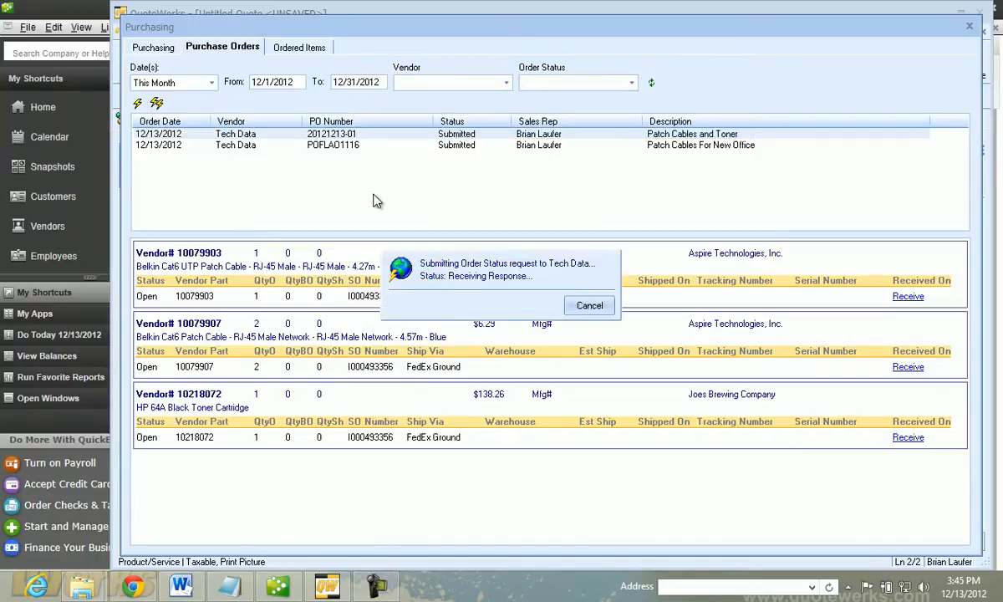